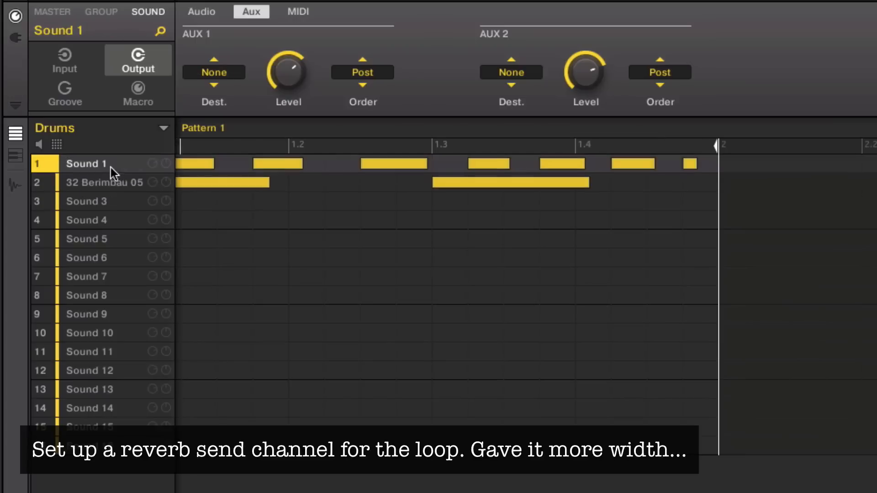
Step: Route Sound 1's Aux 1 to the NY Compression-1 send channel and reduce the send level
{"action": "left_click", "coordinate": [229, 78]}
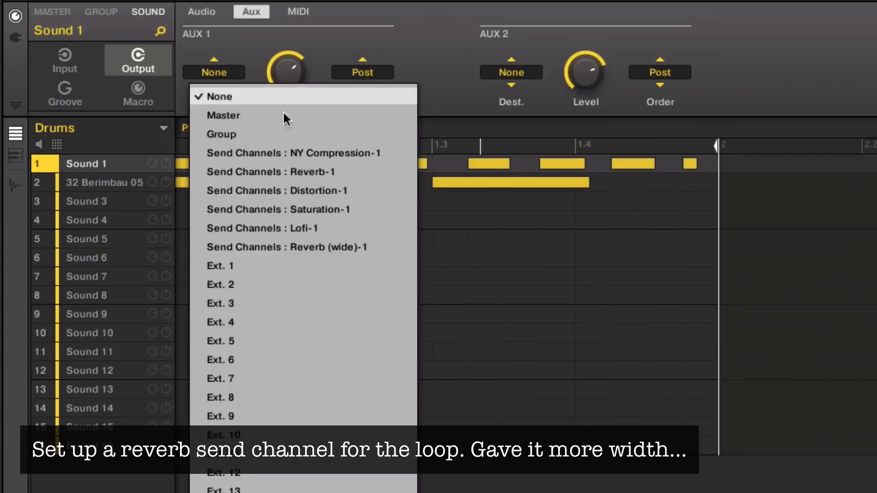
{"action": "left_click", "coordinate": [307, 162]}
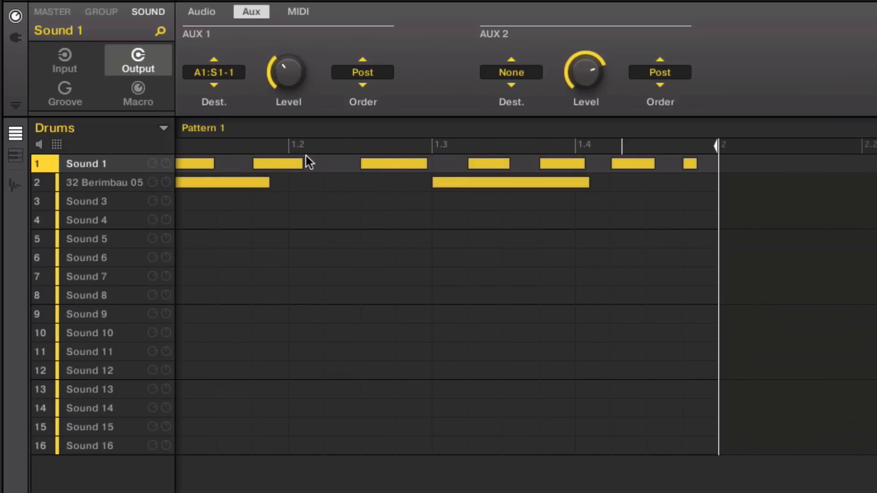
Step: Load a drum synth instrument onto the empty Sound 3 slot of the Drums group
{"action": "left_click", "coordinate": [86, 197]}
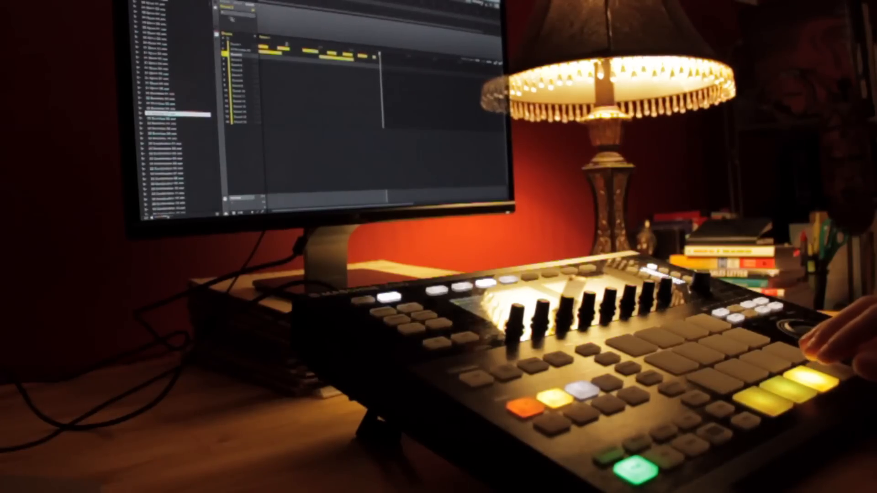
{"action": "left_click", "coordinate": [223, 14]}
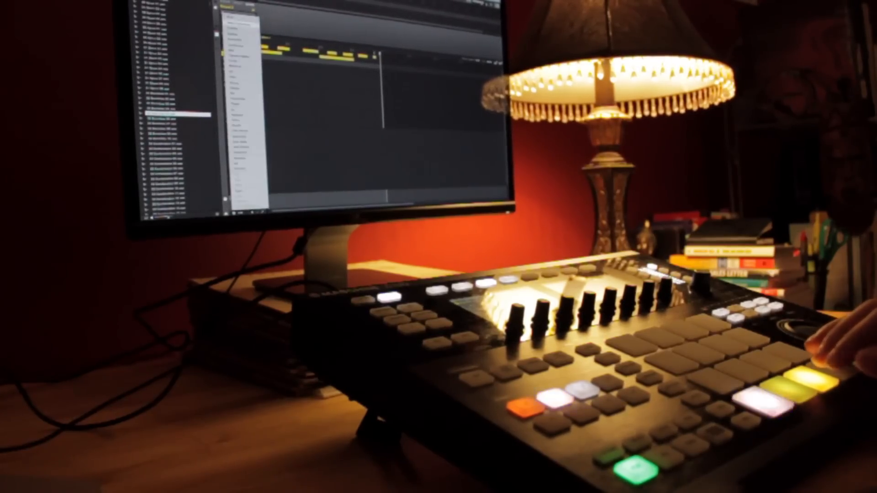
{"action": "mouse_move", "coordinate": [245, 37]}
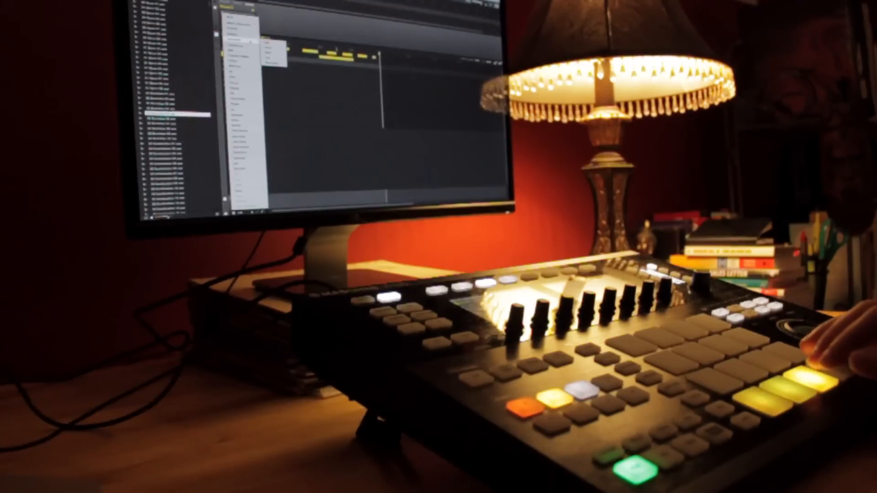
{"action": "left_click", "coordinate": [267, 45]}
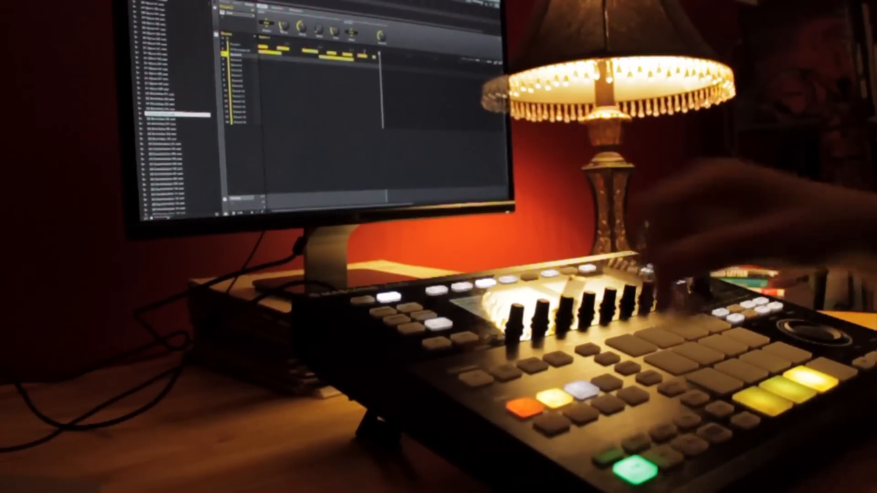
Step: Add the iZotope Ozone 5 Equalizer (VST) as an effect after the Kick on Sound 1
{"action": "left_click", "coordinate": [235, 44]}
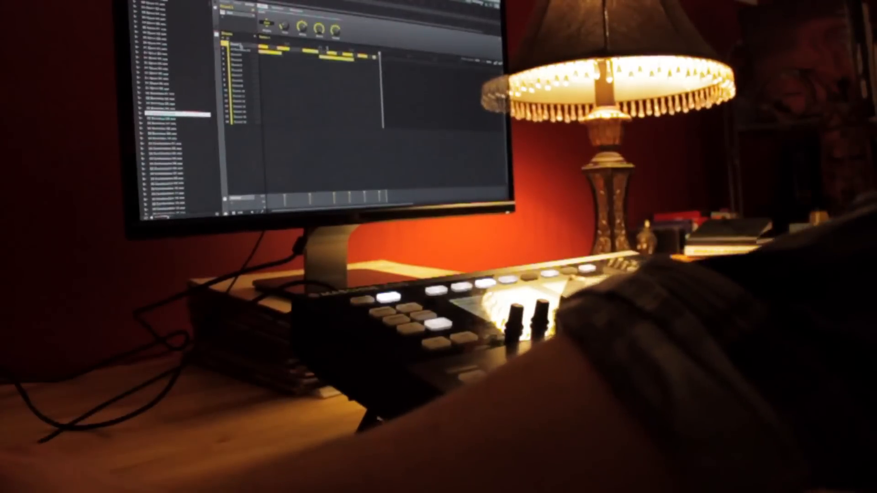
{"action": "left_click", "coordinate": [252, 16]}
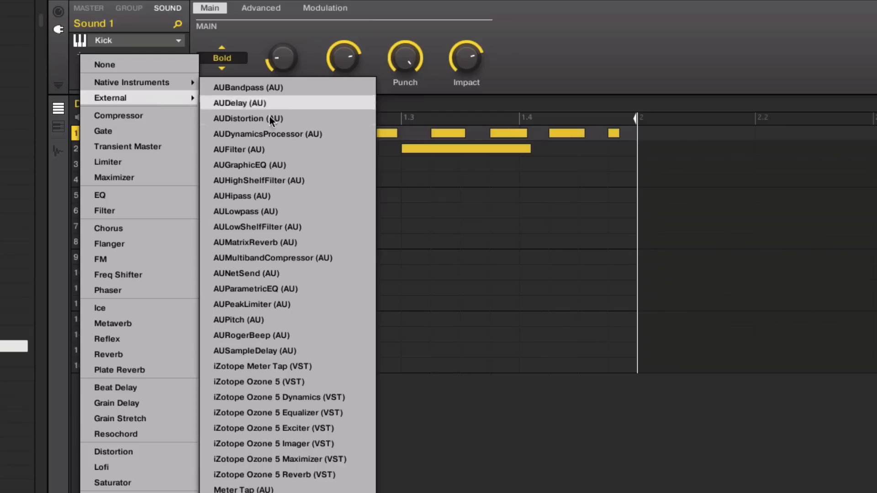
{"action": "left_click", "coordinate": [314, 415]}
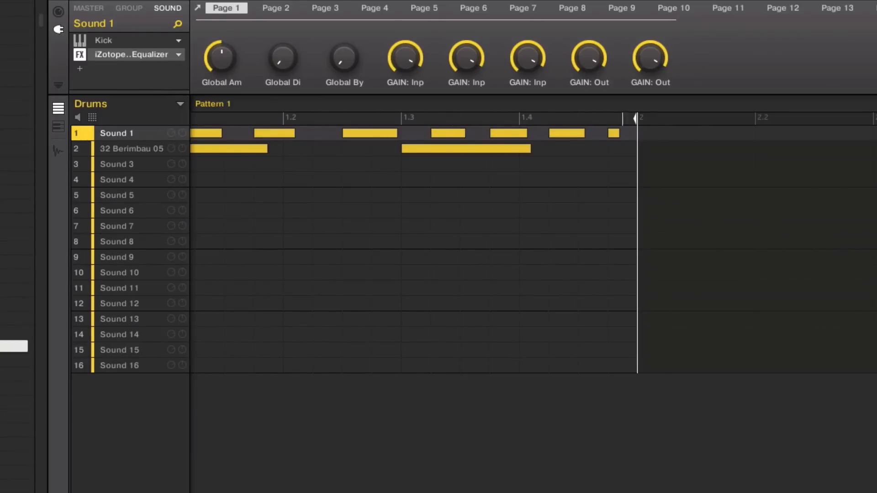
Step: Open the Ozone 5 Equalizer and boost band 2 by 5.0 dB at 40 Hz with a Q of 2.5
{"action": "double_click", "coordinate": [146, 59]}
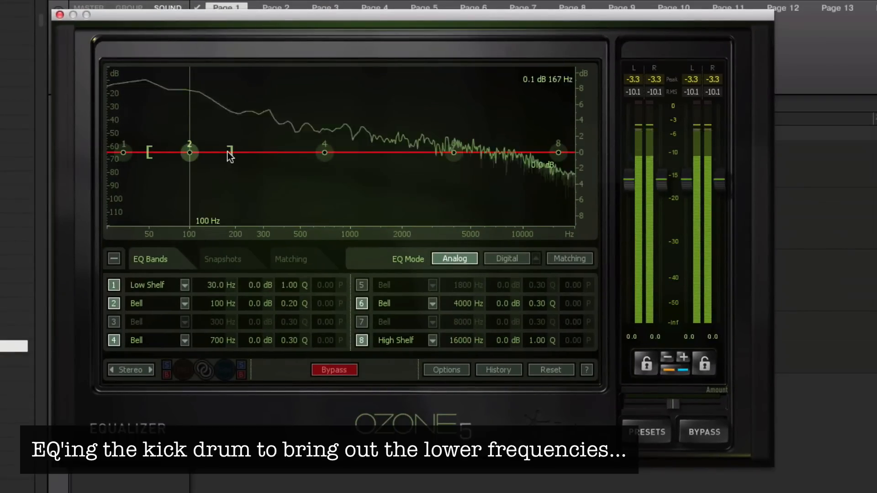
{"action": "left_click_drag", "start_coordinate": [232, 153], "coordinate": [138, 115]}
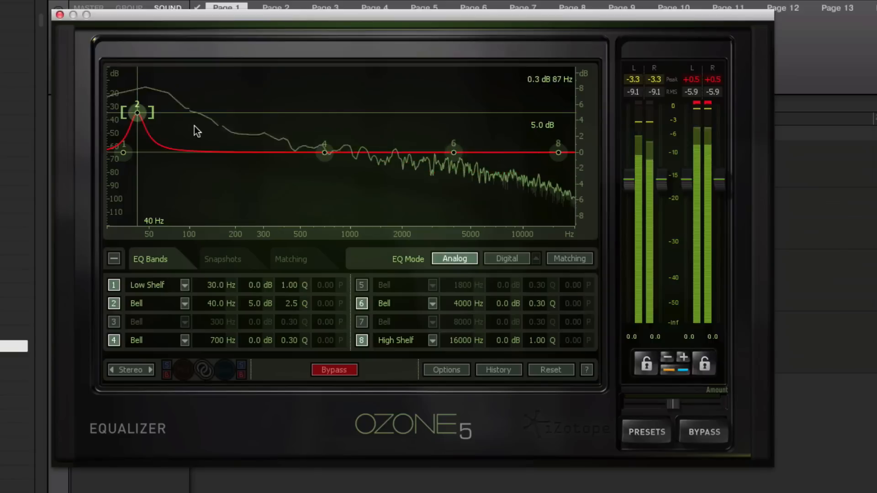
Step: Enable EQ band 3 and shape it into a cut of about 6.1 dB at 377 Hz with a Q of 2.0
{"action": "left_click", "coordinate": [324, 152]}
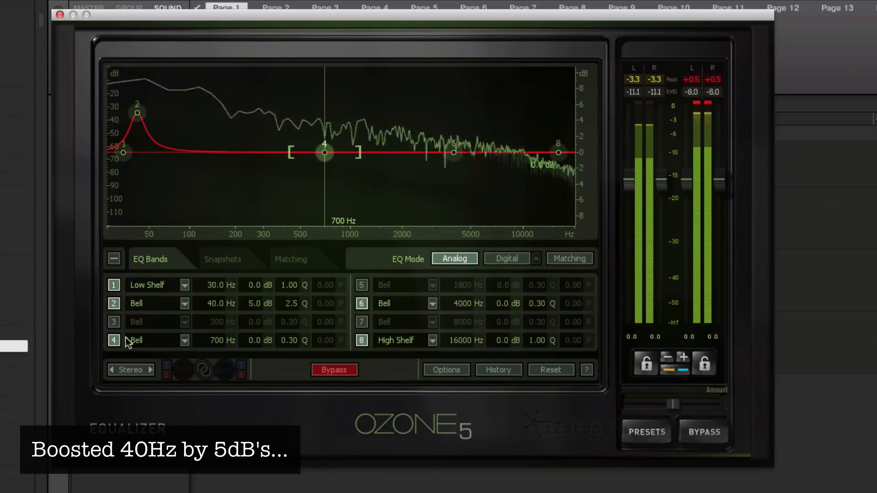
{"action": "left_click", "coordinate": [114, 323]}
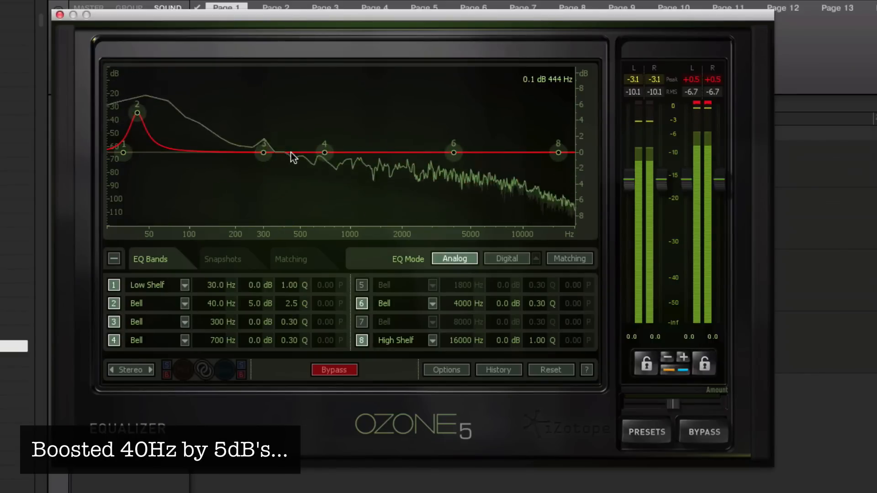
{"action": "scroll", "coordinate": [267, 157], "scroll_direction": "up", "scroll_amount": 8}
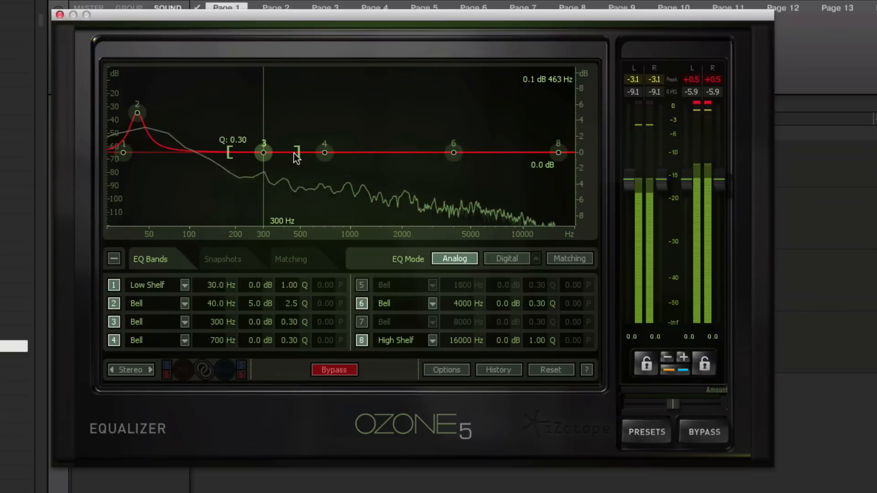
{"action": "left_click_drag", "start_coordinate": [274, 160], "coordinate": [286, 206]}
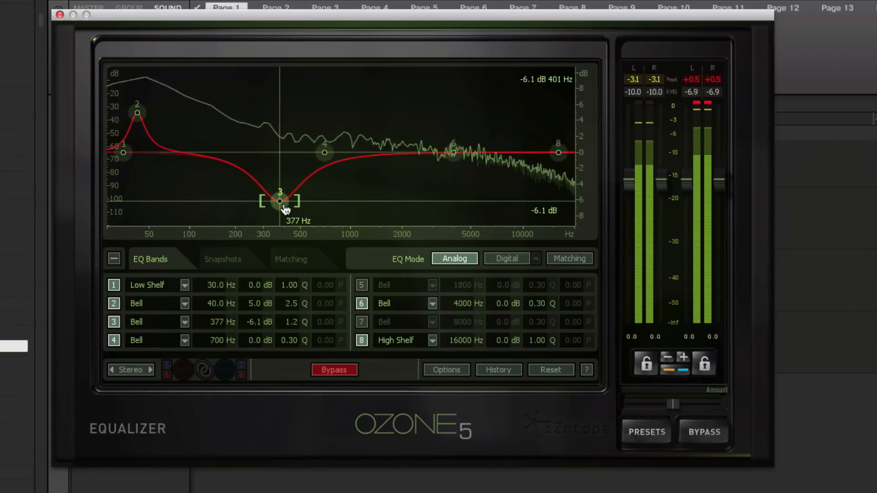
{"action": "scroll", "coordinate": [280, 201], "scroll_direction": "up", "scroll_amount": 4}
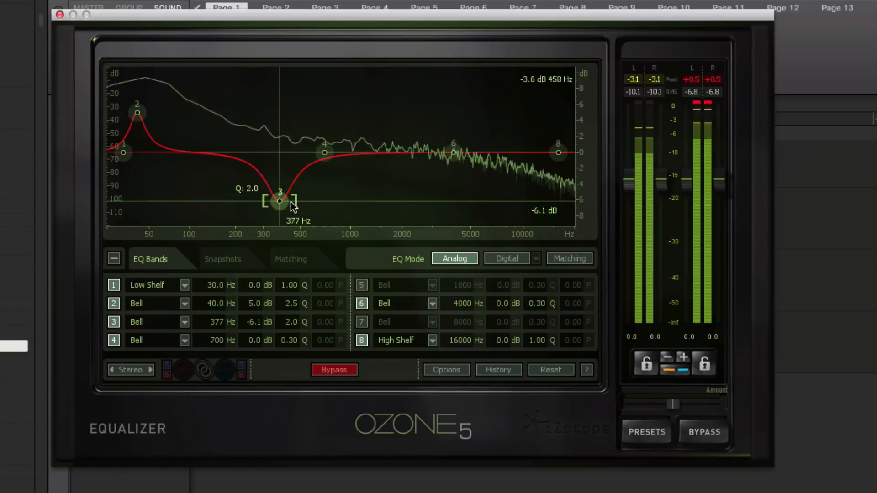
Step: Move band 3's cut to about 1134 Hz at -5.1 dB and pull band 4 down into a low-mid cut
{"action": "left_click_drag", "start_coordinate": [280, 201], "coordinate": [360, 208]}
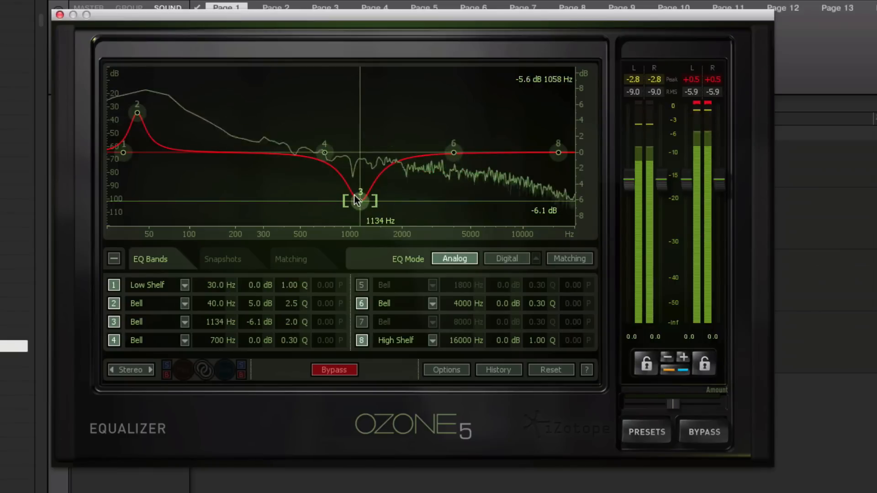
{"action": "left_click_drag", "start_coordinate": [361, 208], "coordinate": [360, 193]}
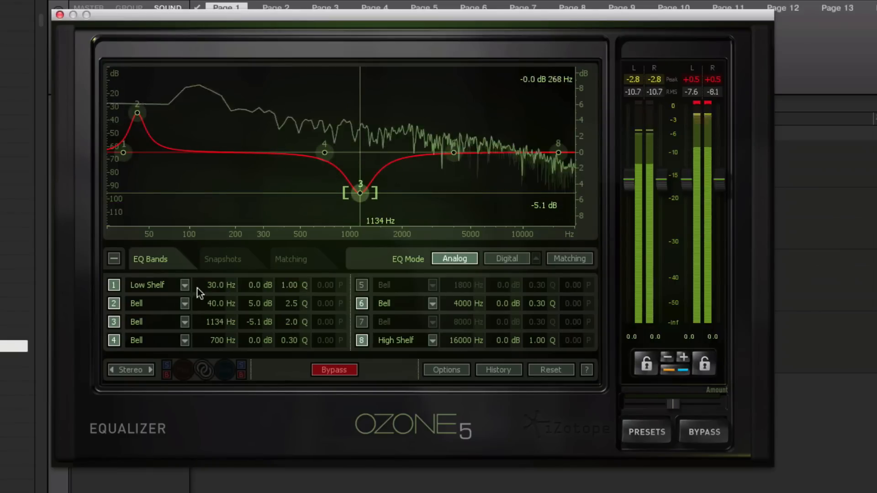
{"action": "left_click_drag", "start_coordinate": [324, 153], "coordinate": [286, 189]}
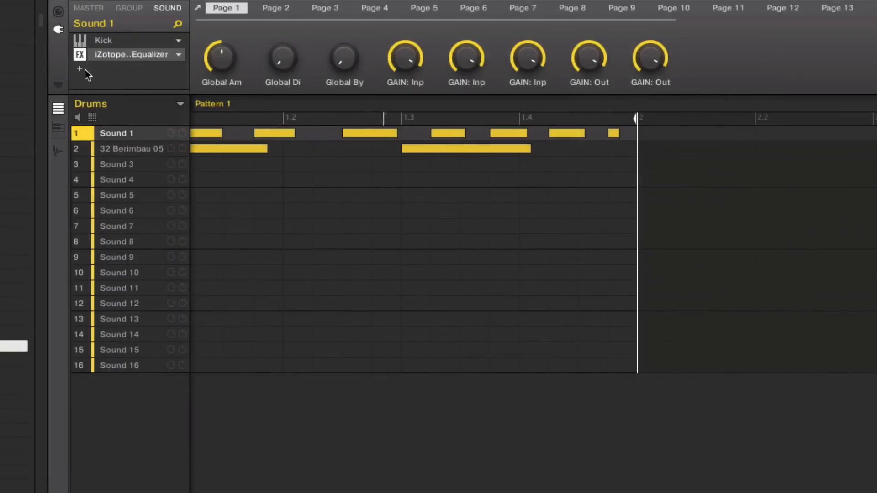
Step: Add two Distortion effects in series after the equalizer on Sound 1, with a low mix
{"action": "left_click", "coordinate": [81, 68]}
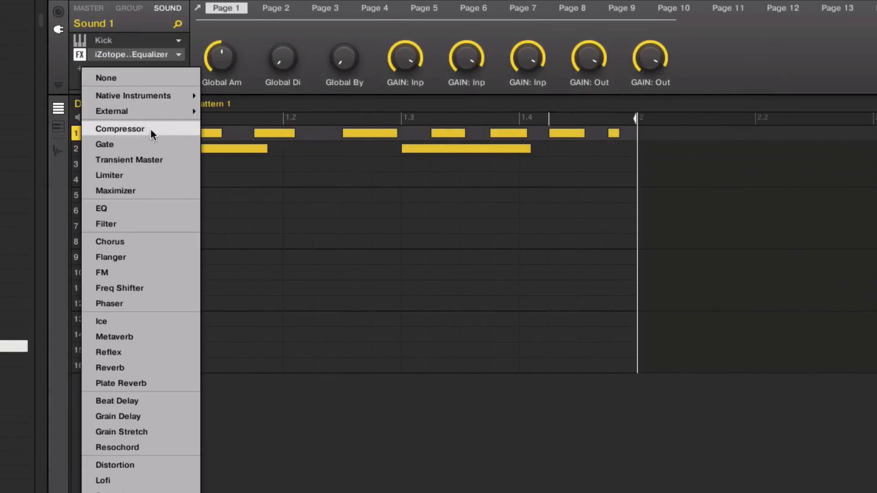
{"action": "left_click", "coordinate": [124, 465]}
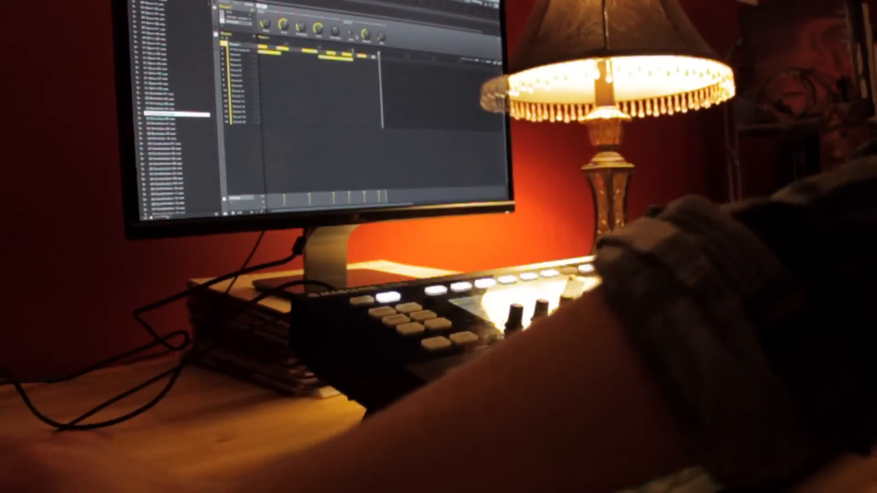
{"action": "left_click", "coordinate": [250, 23]}
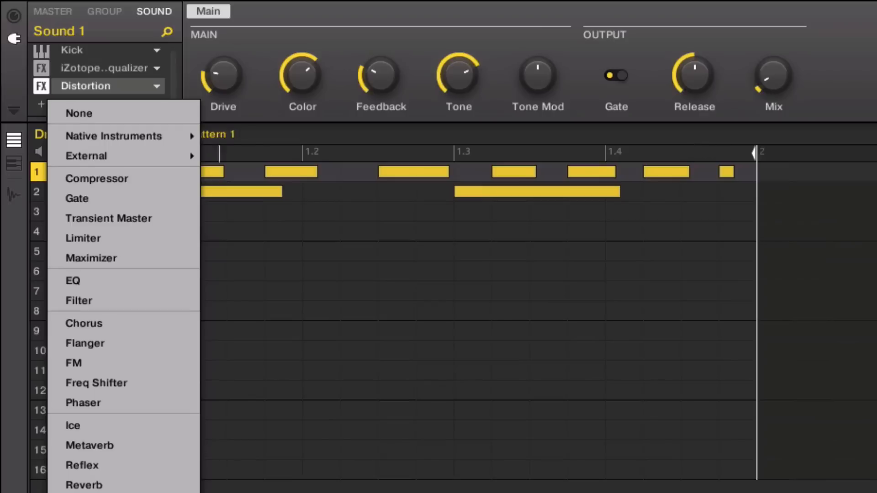
{"action": "left_click", "coordinate": [114, 492]}
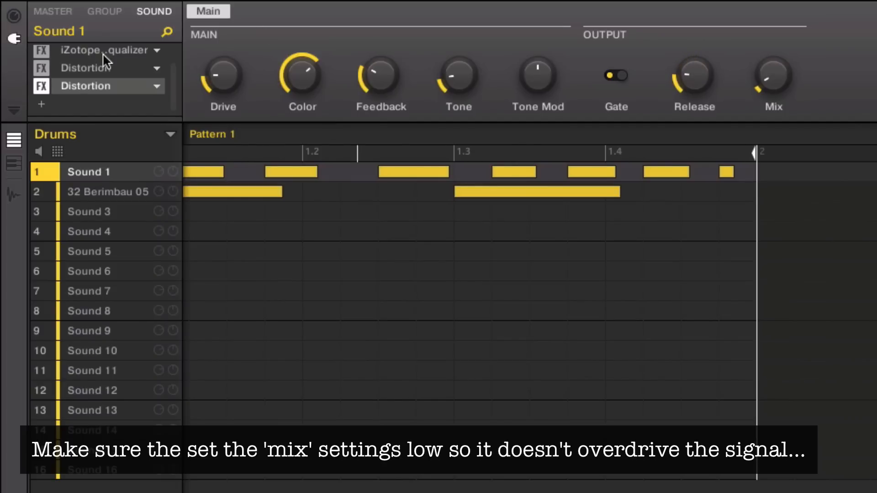
Step: Toggle the bypass of both Distortion effects on Sound 1 to compare the kick with and without them
{"action": "left_click", "coordinate": [38, 87]}
{"action": "left_click", "coordinate": [40, 72]}
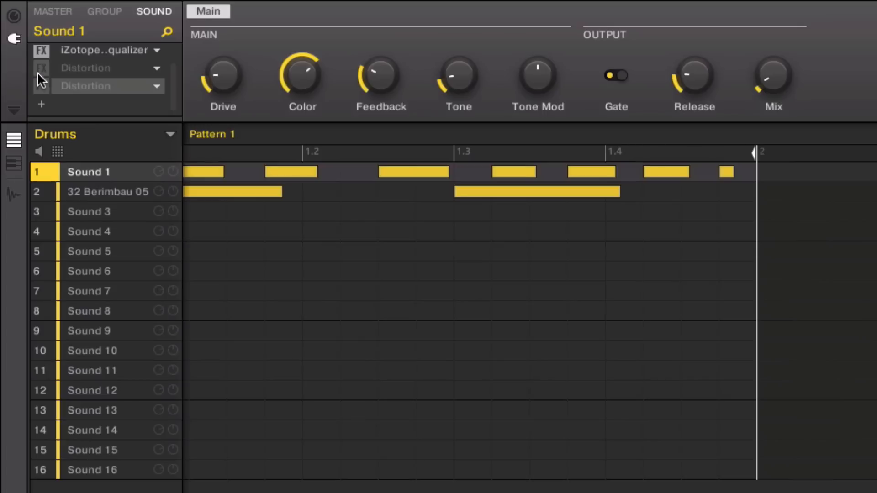
{"action": "left_click", "coordinate": [35, 68]}
{"action": "left_click", "coordinate": [35, 67]}
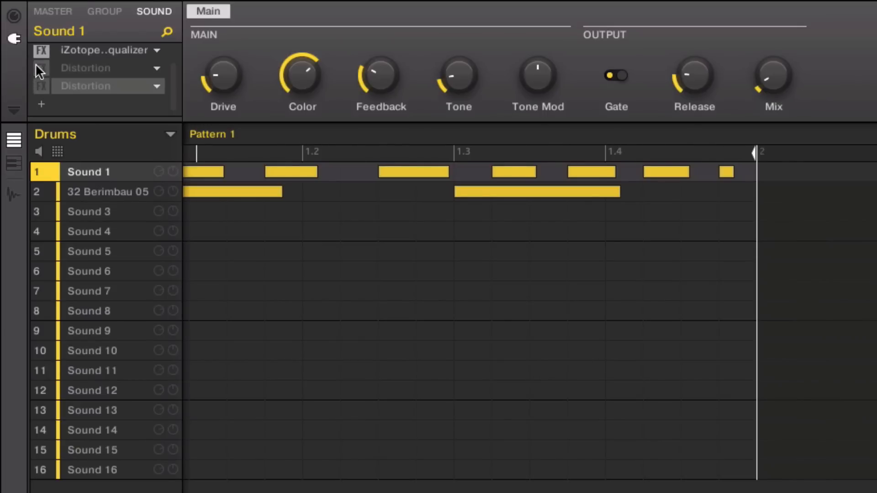
Step: Remove the second Distortion from Sound 1 and replace the first one with a Saturator in Tube mode
{"action": "left_click", "coordinate": [156, 87]}
{"action": "left_click", "coordinate": [181, 92]}
{"action": "left_click", "coordinate": [155, 86]}
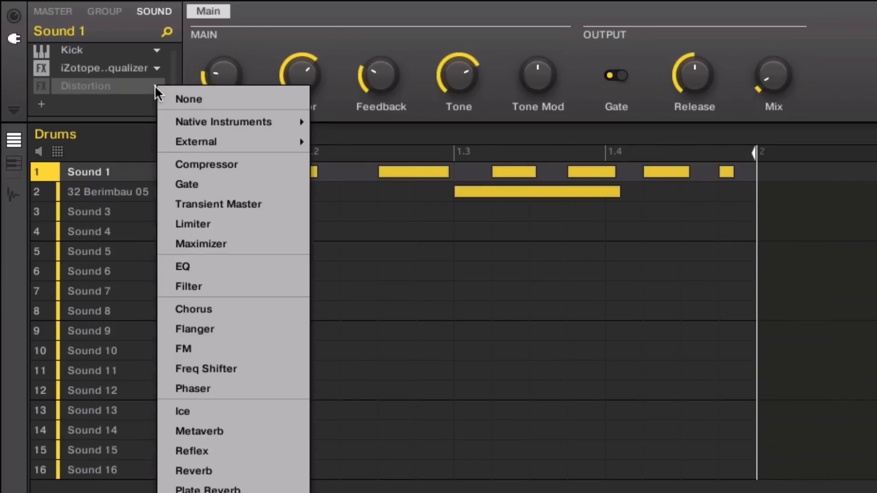
{"action": "left_click", "coordinate": [198, 492]}
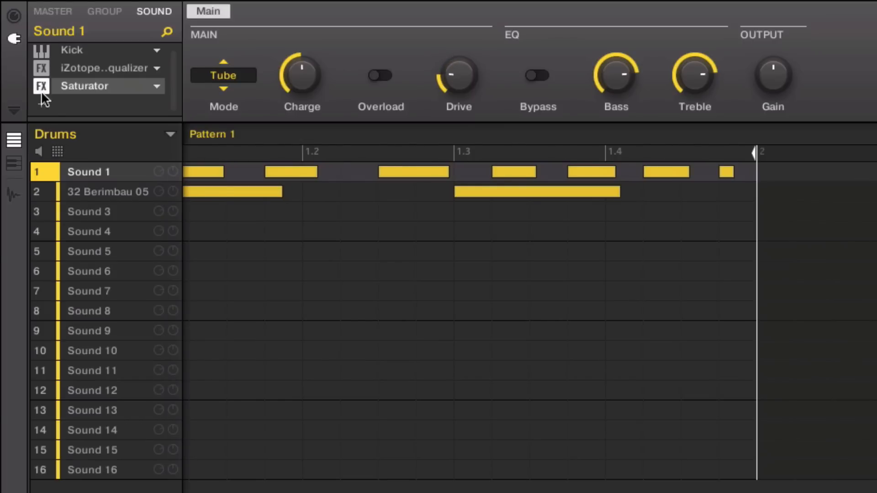
Step: Add a second Saturator in Tape mode to Sound 1 and lower its input
{"action": "left_click", "coordinate": [42, 105]}
{"action": "mouse_move", "coordinate": [154, 164]}
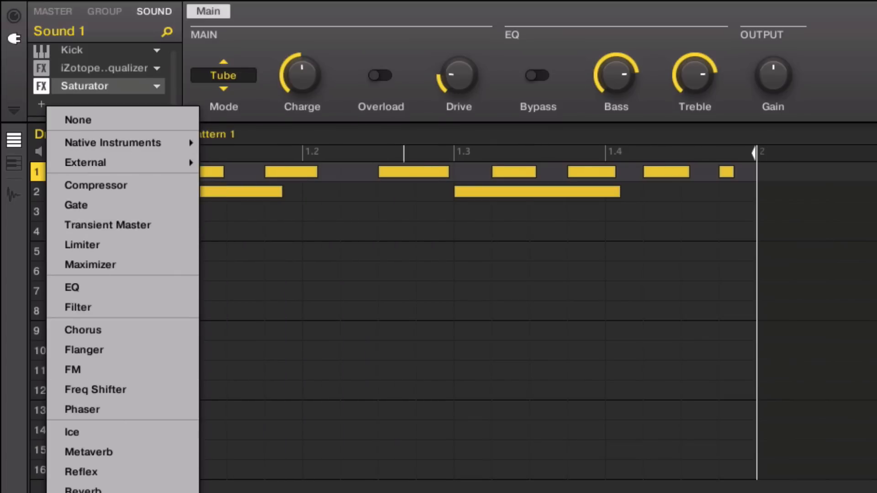
{"action": "left_click", "coordinate": [87, 492]}
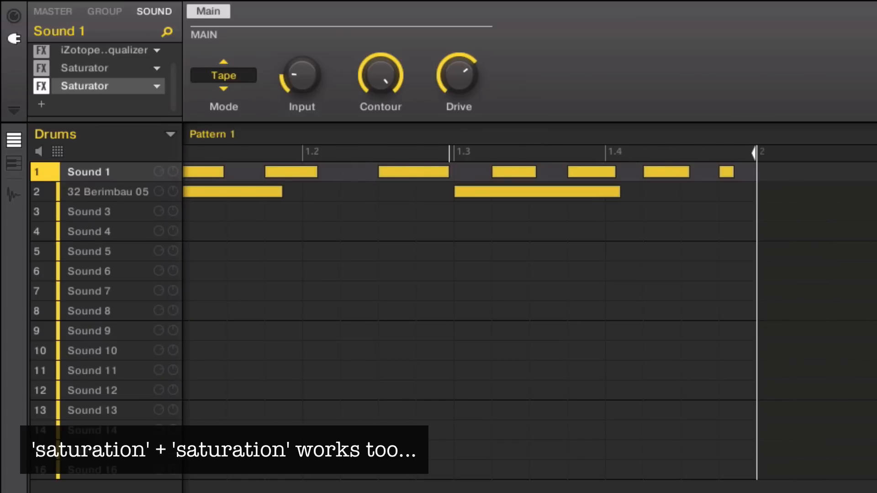
{"action": "left_click_drag", "start_coordinate": [302, 76], "coordinate": [301, 110]}
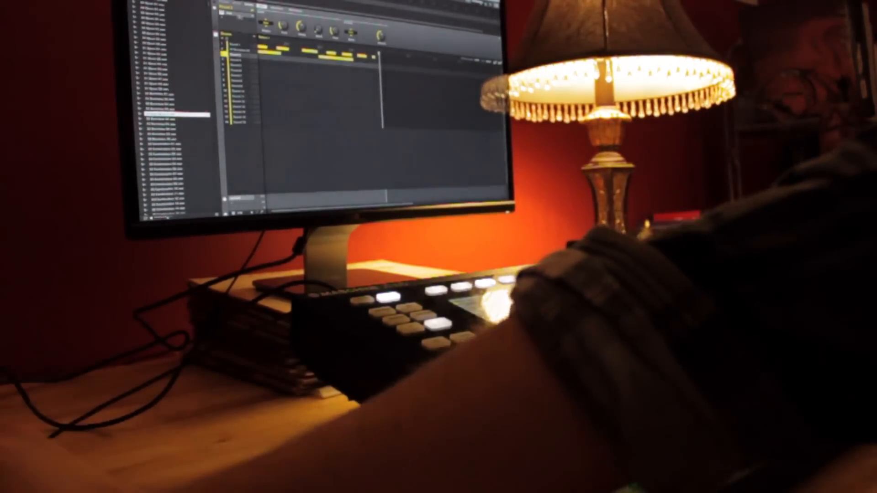
Step: Load the Hihat drum synth with the Silver engine onto Sound 3
{"action": "left_click", "coordinate": [252, 16]}
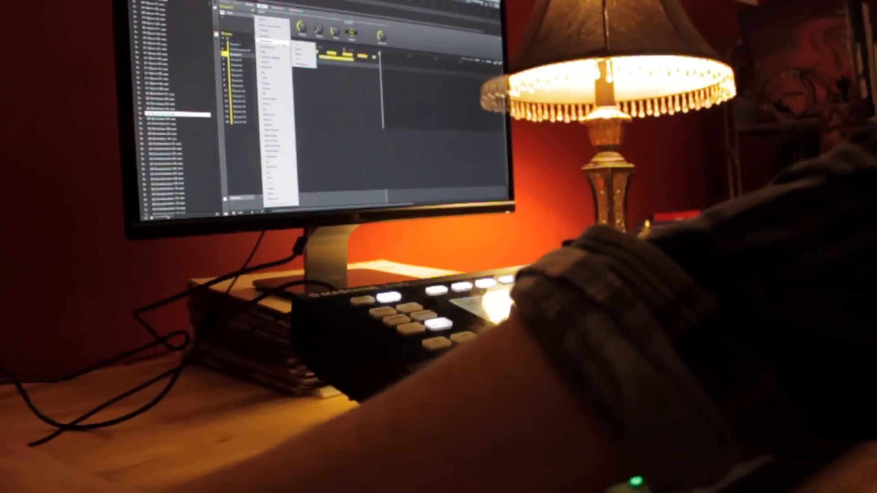
{"action": "left_click", "coordinate": [299, 49]}
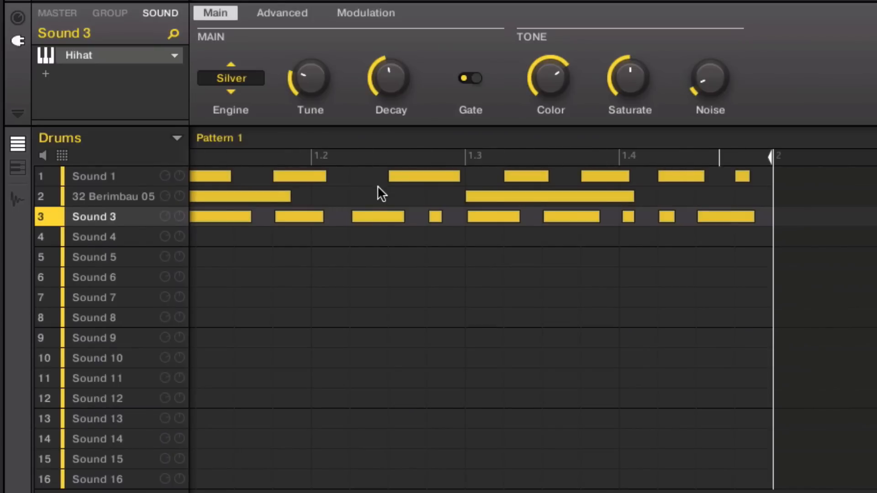
Step: Examine Sound 3's available Aux 1 destinations and check the Aux routing of Sound 1
{"action": "left_click", "coordinate": [16, 16]}
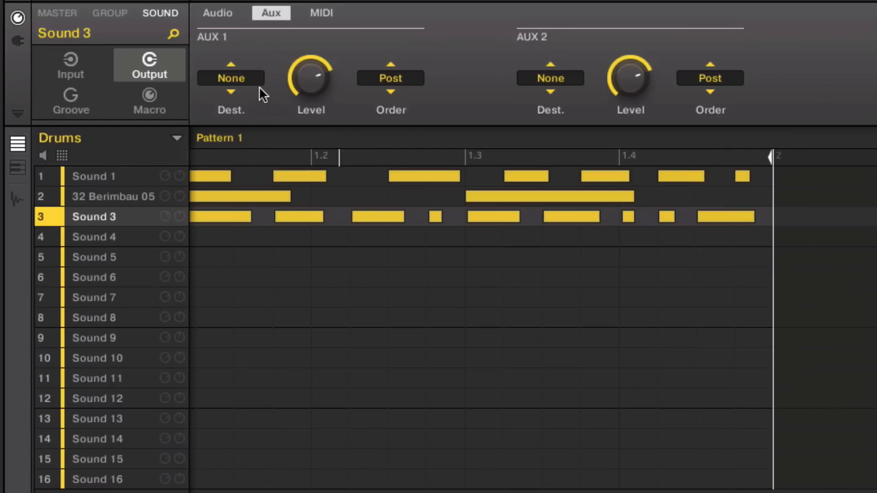
{"action": "left_click", "coordinate": [246, 78]}
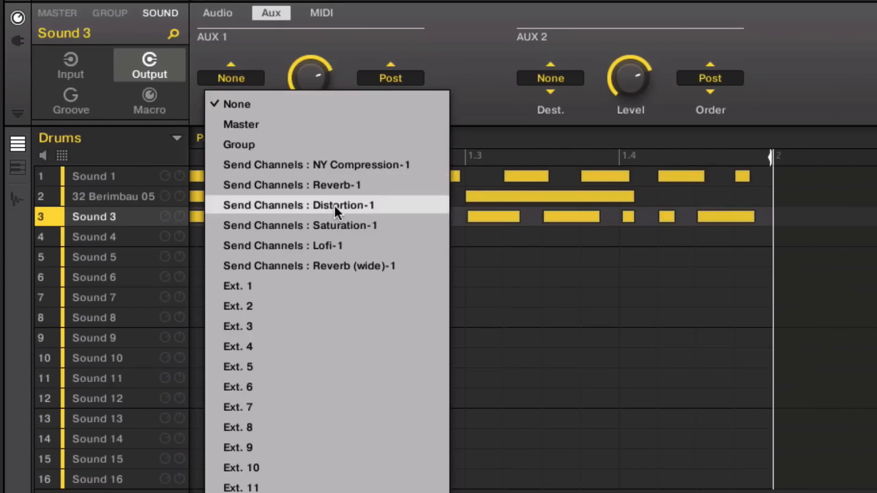
{"action": "left_click", "coordinate": [109, 182]}
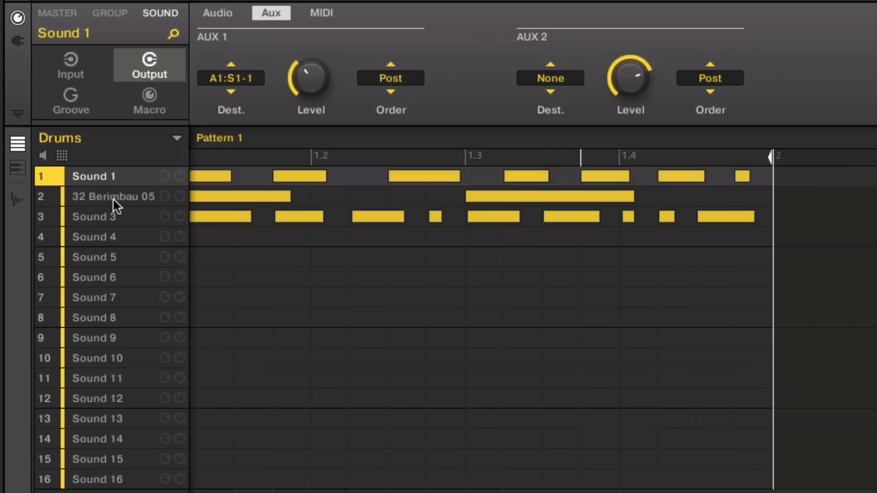
Step: Check the 32 Berimbau 05 sound's Aux 1 routing and send Sound 3's Aux 1 to Reverb (wide)-1
{"action": "left_click", "coordinate": [113, 198]}
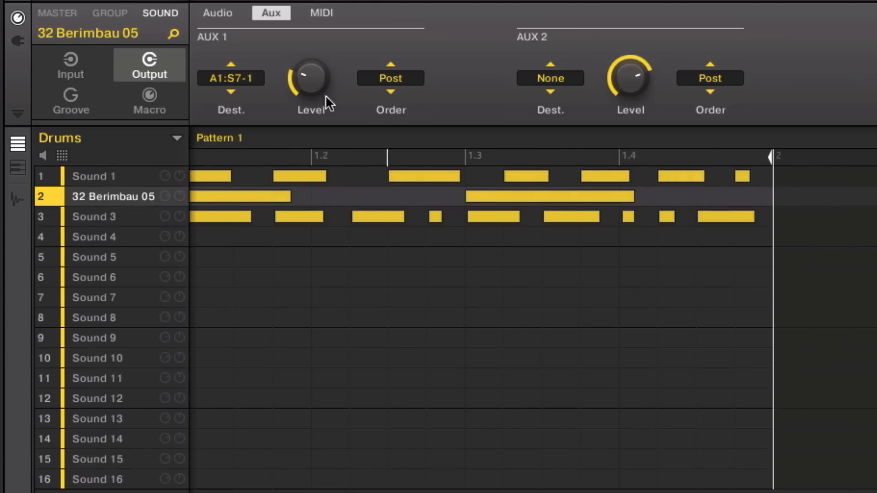
{"action": "left_click", "coordinate": [123, 218]}
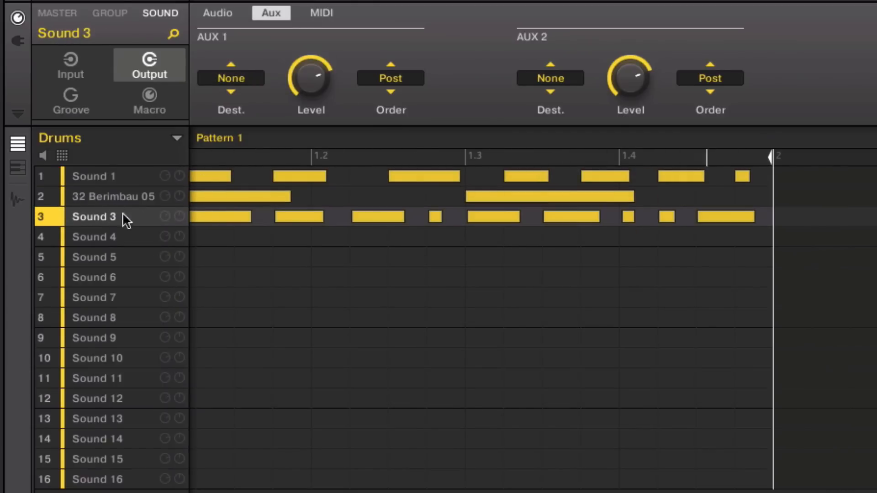
{"action": "left_click", "coordinate": [226, 80]}
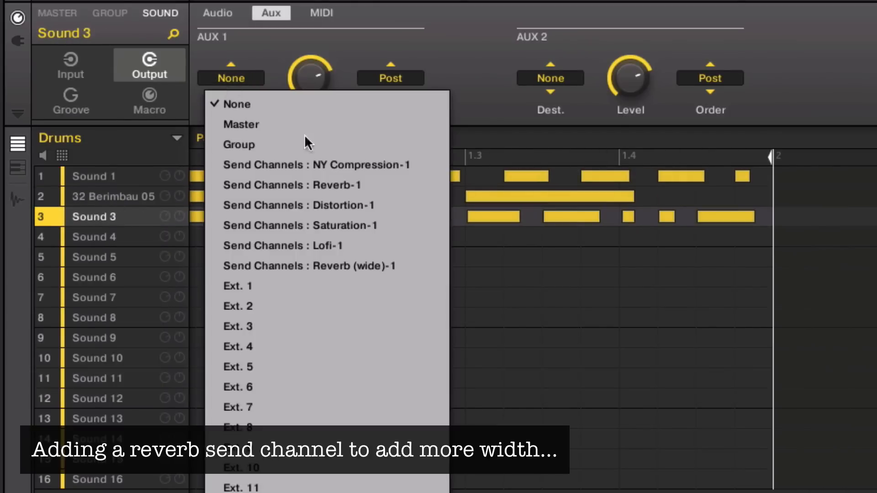
{"action": "left_click", "coordinate": [342, 270]}
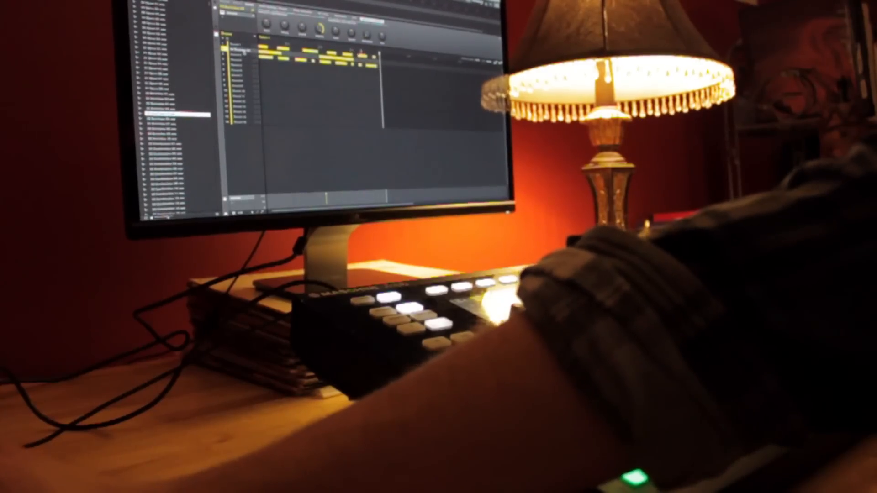
Step: Insert the iZotope Ozone 5 Equalizer on the 32 Berimbau 05 sound and open its plug-in window
{"action": "left_click", "coordinate": [253, 15]}
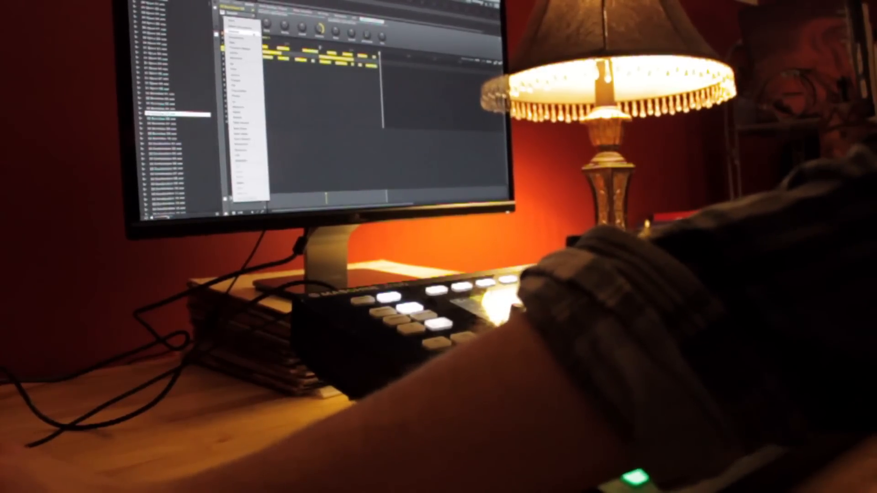
{"action": "mouse_move", "coordinate": [242, 32]}
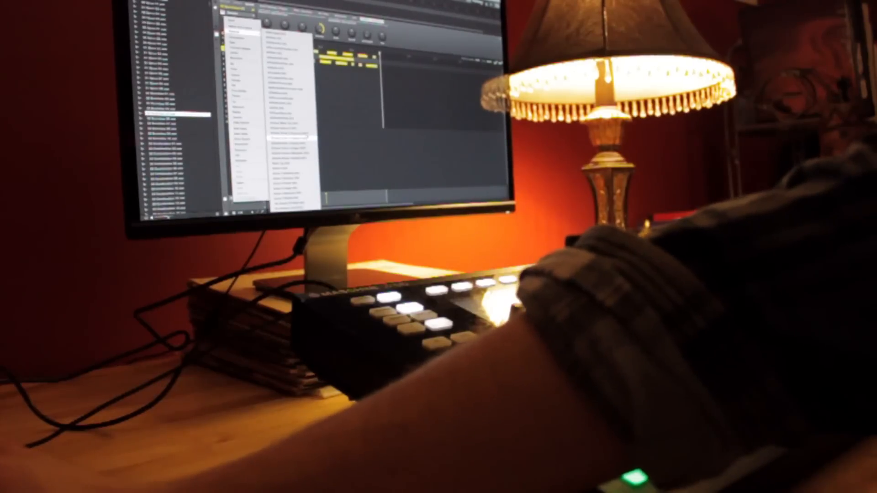
{"action": "left_click", "coordinate": [287, 99]}
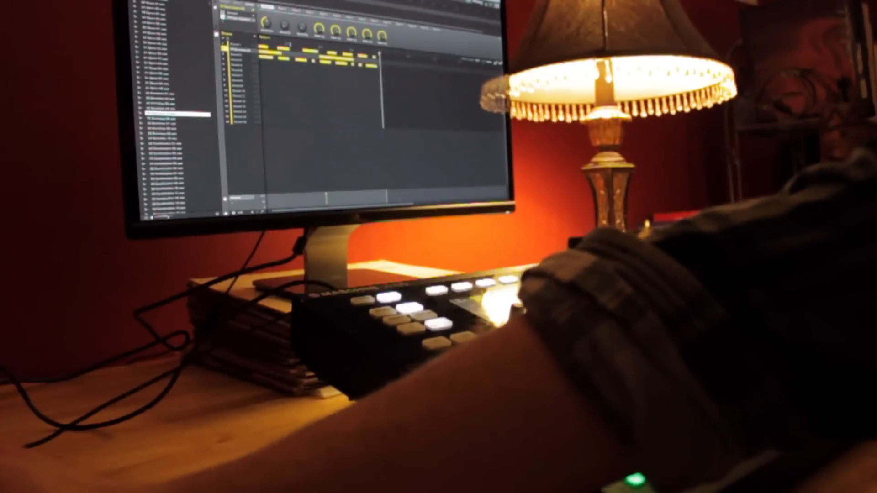
{"action": "double_click", "coordinate": [238, 19]}
{"action": "left_click_drag", "start_coordinate": [226, 5], "coordinate": [299, 12]}
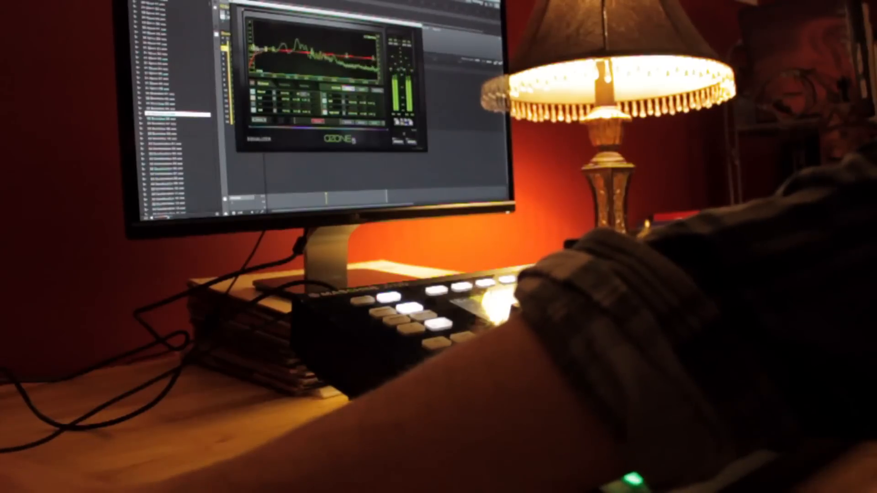
Step: High-pass the Berimbau loop at about 137 Hz, sweep band 2 for unwanted frequencies down to 366 Hz, and close the equalizer
{"action": "left_click_drag", "start_coordinate": [255, 47], "coordinate": [282, 48]}
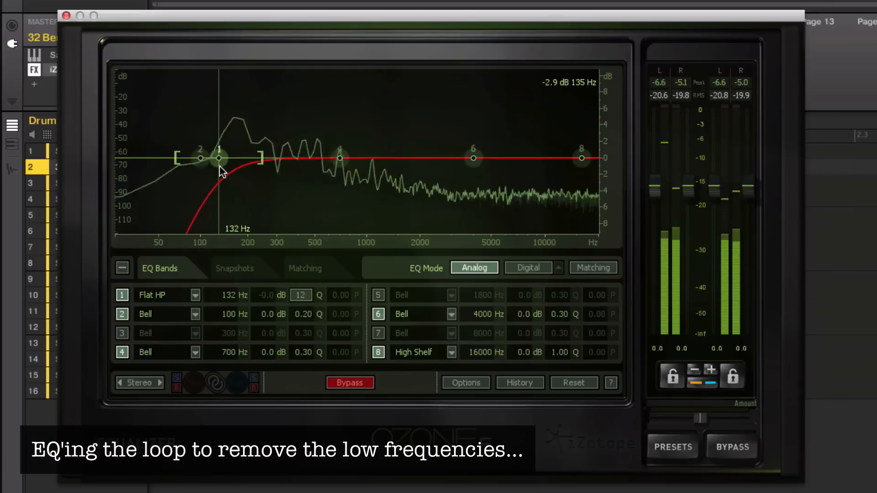
{"action": "left_click_drag", "start_coordinate": [220, 165], "coordinate": [418, 125]}
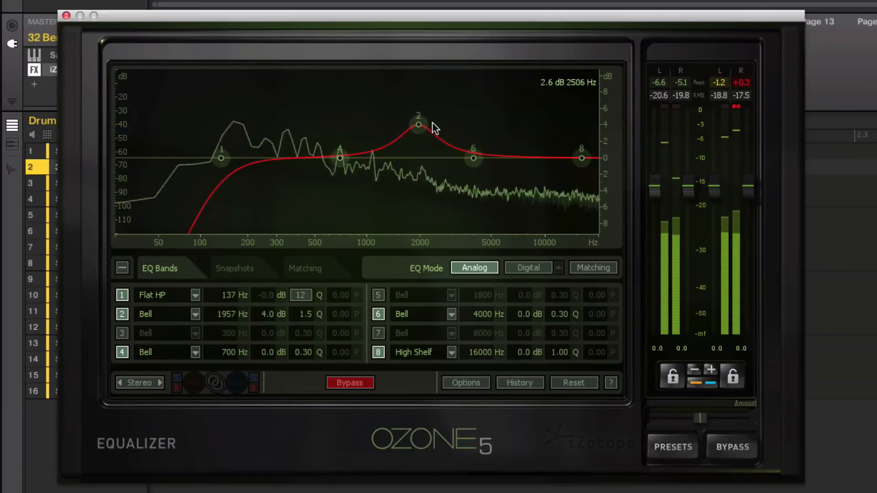
{"action": "left_click_drag", "start_coordinate": [432, 125], "coordinate": [292, 157]}
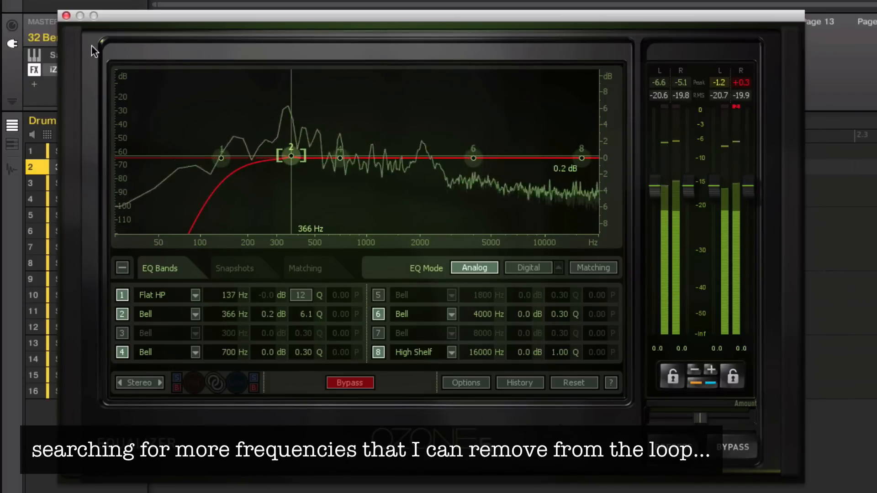
{"action": "left_click", "coordinate": [67, 16]}
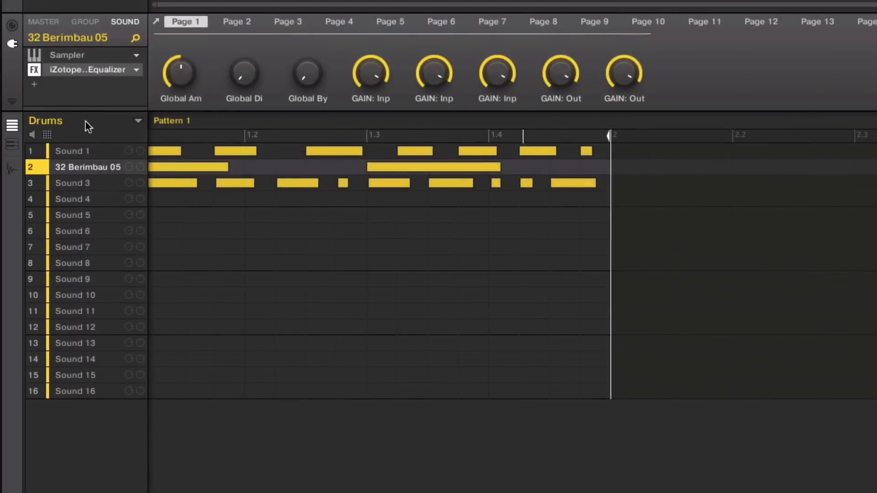
Step: Reopen the Berimbau loop's equalizer and lower the frequency of its high-pass band
{"action": "left_click", "coordinate": [67, 69]}
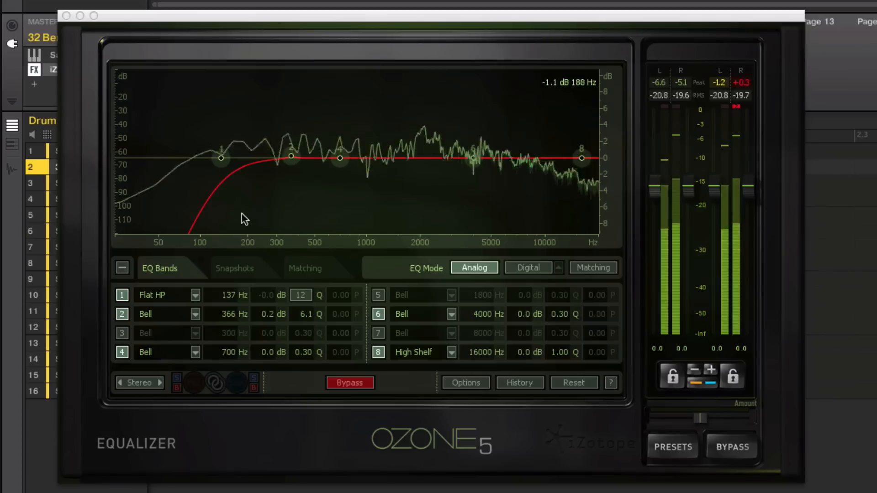
{"action": "left_click_drag", "start_coordinate": [221, 159], "coordinate": [197, 159]}
{"action": "left_click", "coordinate": [67, 16]}
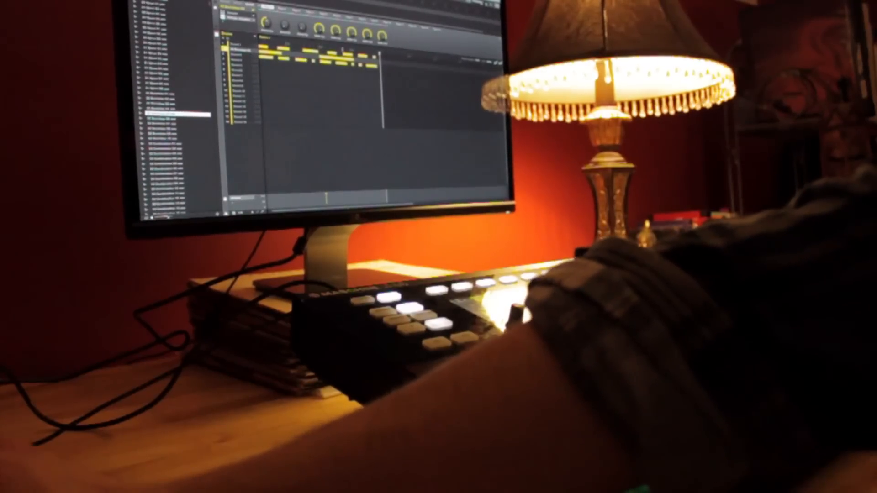
Step: Load a drum synth for the shaker onto Sound 4
{"action": "left_click", "coordinate": [243, 61]}
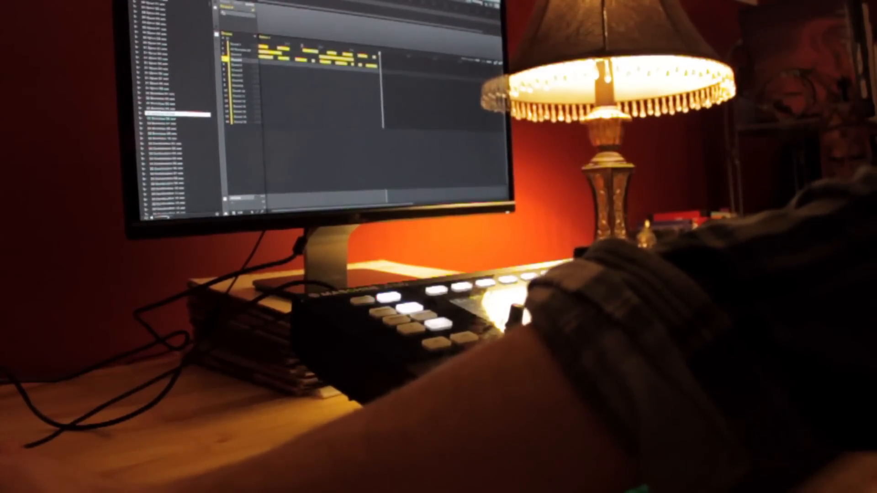
{"action": "left_click", "coordinate": [252, 16]}
{"action": "mouse_move", "coordinate": [247, 24]}
{"action": "mouse_move", "coordinate": [247, 40]}
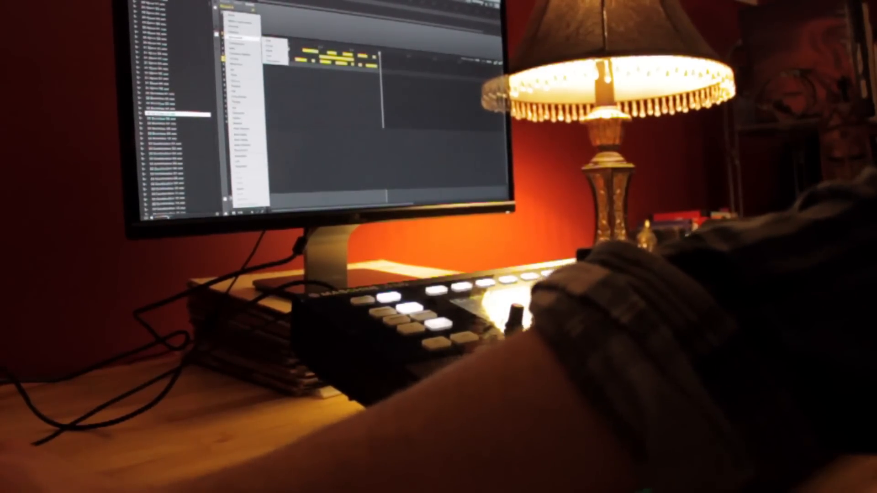
{"action": "left_click", "coordinate": [277, 60]}
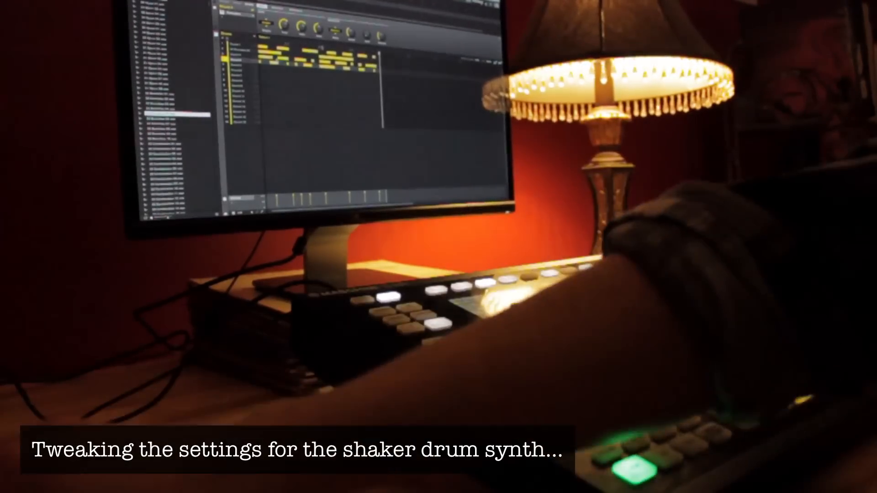
Step: Add a Filter effect after the Hihat synth on Sound 3 and an effect after the shaker synth on Sound 4
{"action": "left_click", "coordinate": [250, 56]}
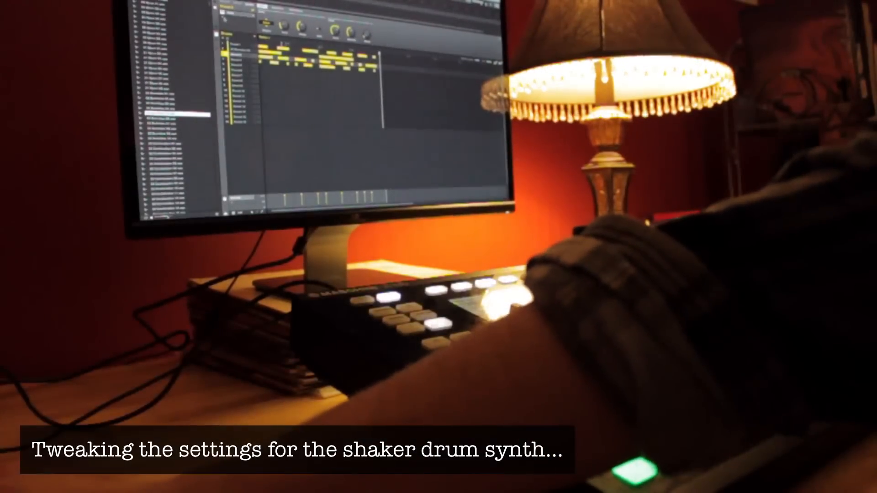
{"action": "left_click", "coordinate": [253, 16]}
{"action": "left_click", "coordinate": [250, 73]}
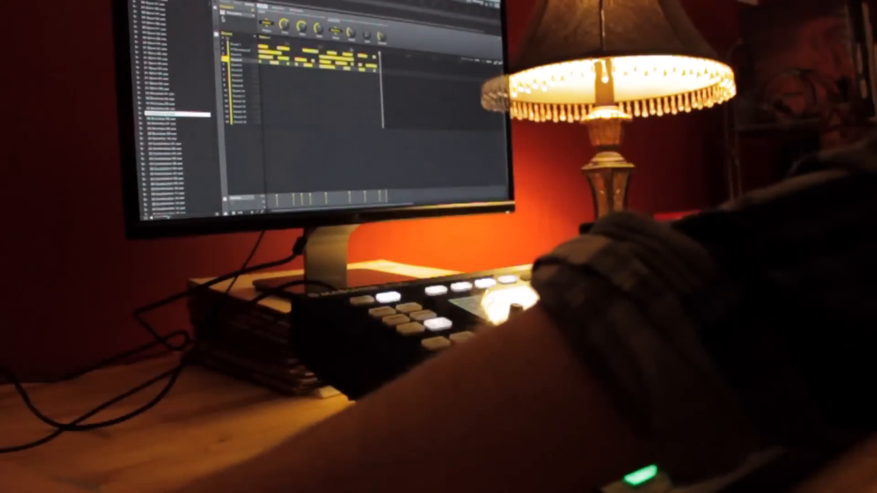
{"action": "left_click", "coordinate": [224, 19]}
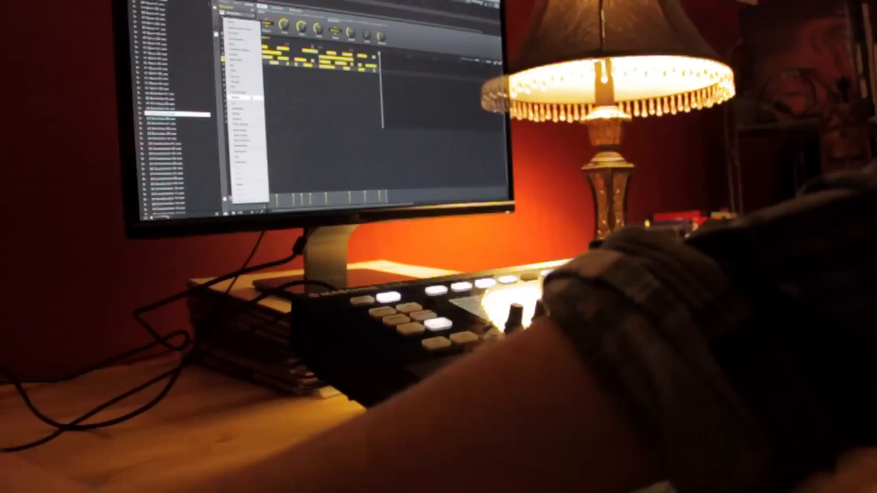
{"action": "left_click", "coordinate": [254, 71]}
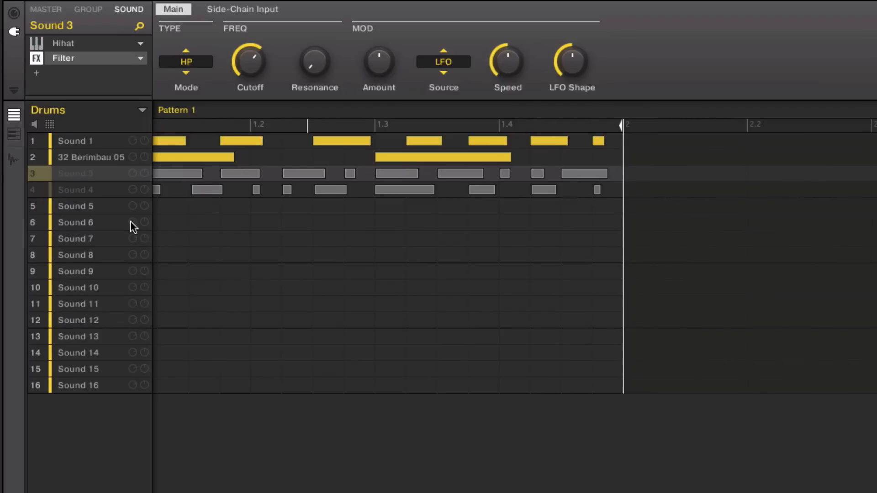
Step: Open the list of effects available for the empty slot after Sound 3's Filter
{"action": "left_click", "coordinate": [37, 72]}
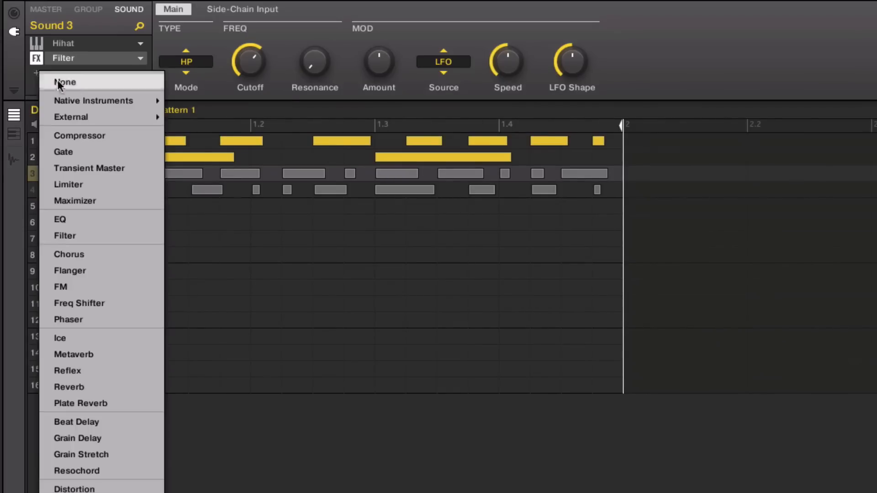
{"action": "left_click", "coordinate": [192, 251]}
{"action": "left_click", "coordinate": [91, 134]}
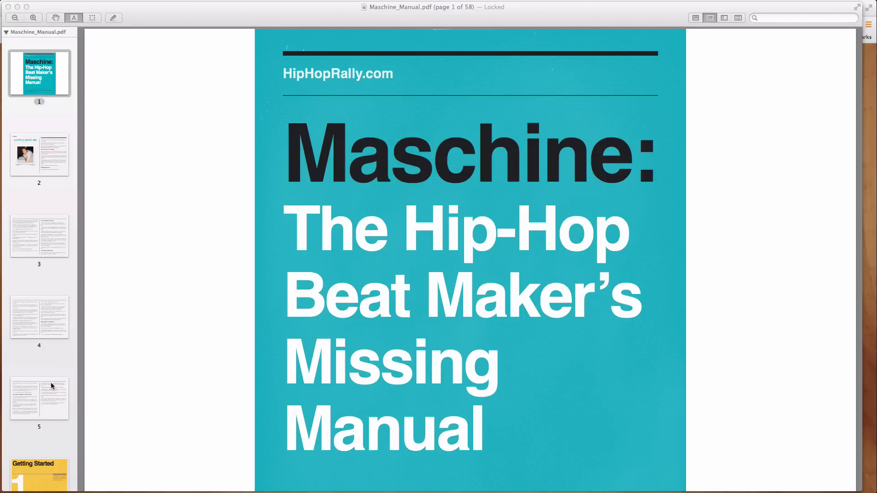
Step: Skim the page thumbnails of Maschine_Manual.pdf and open page 47 on saturation
{"action": "scroll", "coordinate": [51, 399], "scroll_direction": "down", "scroll_amount": 3}
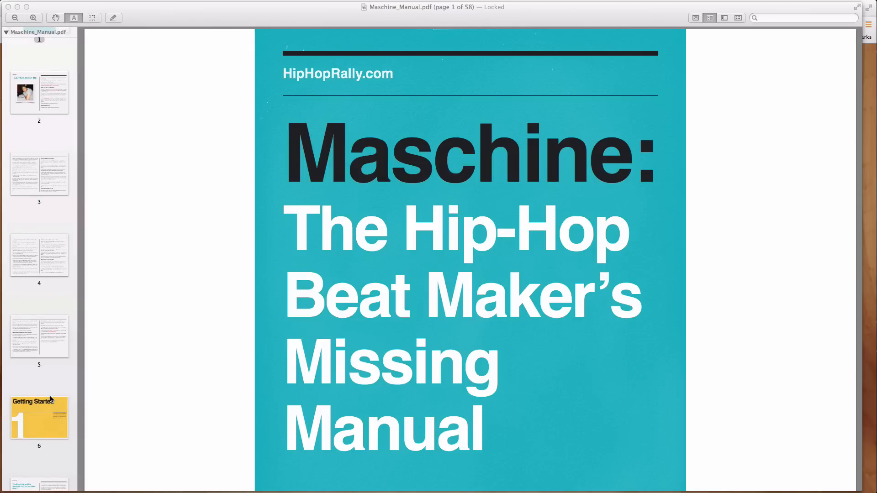
{"action": "scroll", "coordinate": [51, 403], "scroll_direction": "down", "scroll_amount": 3}
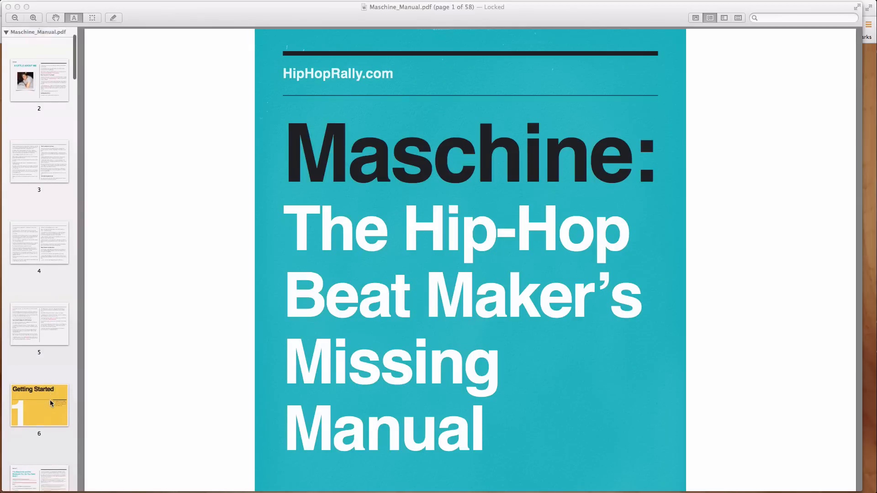
{"action": "scroll", "coordinate": [51, 403], "scroll_direction": "down", "scroll_amount": 3}
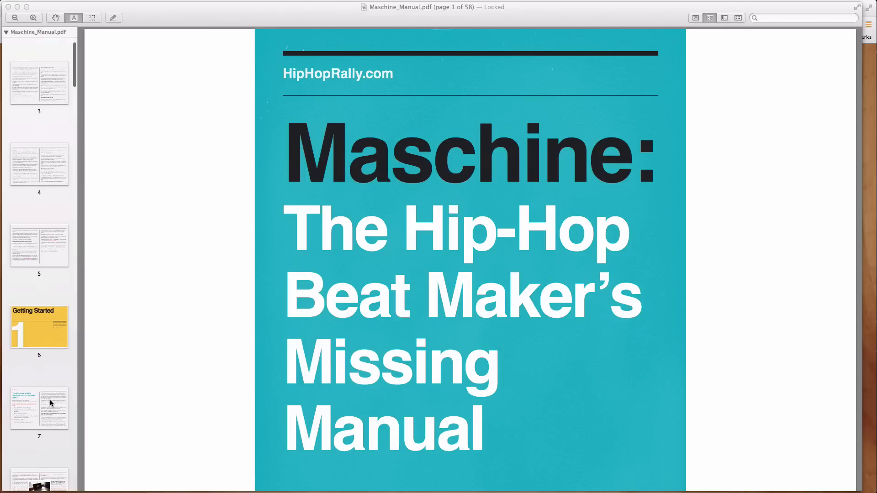
{"action": "scroll", "coordinate": [52, 403], "scroll_direction": "down", "scroll_amount": 20}
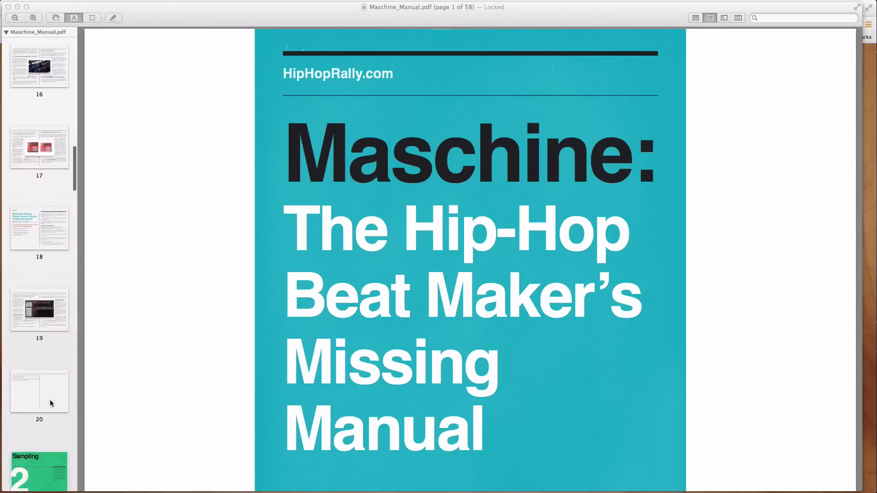
{"action": "scroll", "coordinate": [51, 403], "scroll_direction": "up", "scroll_amount": 10}
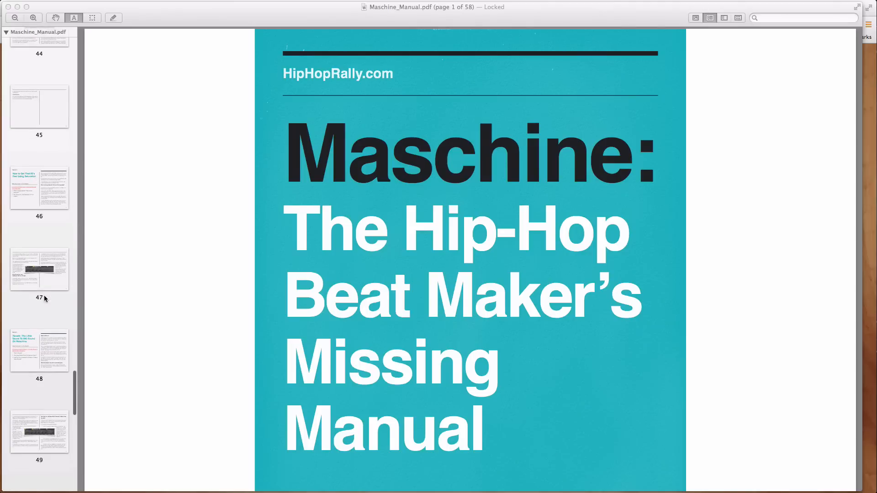
{"action": "scroll", "coordinate": [44, 299], "scroll_direction": "up", "scroll_amount": 4}
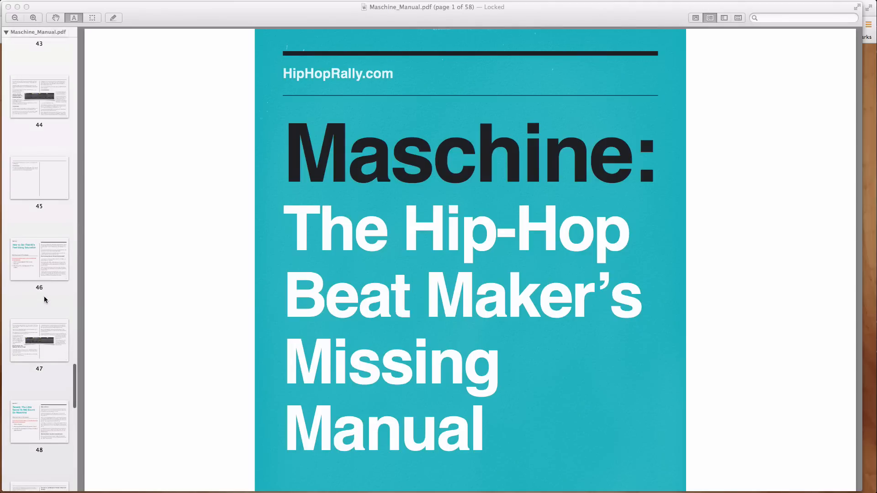
{"action": "left_click", "coordinate": [44, 344]}
Step: View page 43 on audio delay, page 41 on Maschine's EQ, and page 40 introducing equalization
{"action": "scroll", "coordinate": [36, 292], "scroll_direction": "up", "scroll_amount": 3}
{"action": "scroll", "coordinate": [35, 292], "scroll_direction": "up", "scroll_amount": 8}
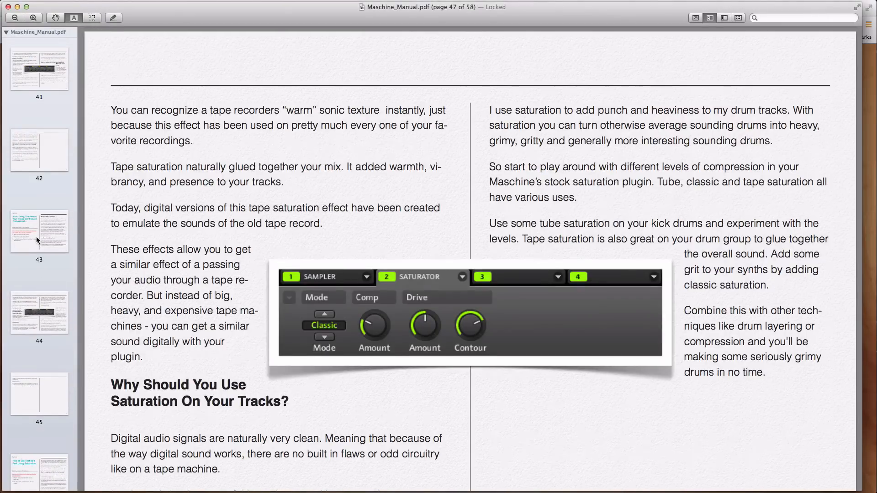
{"action": "left_click", "coordinate": [36, 237]}
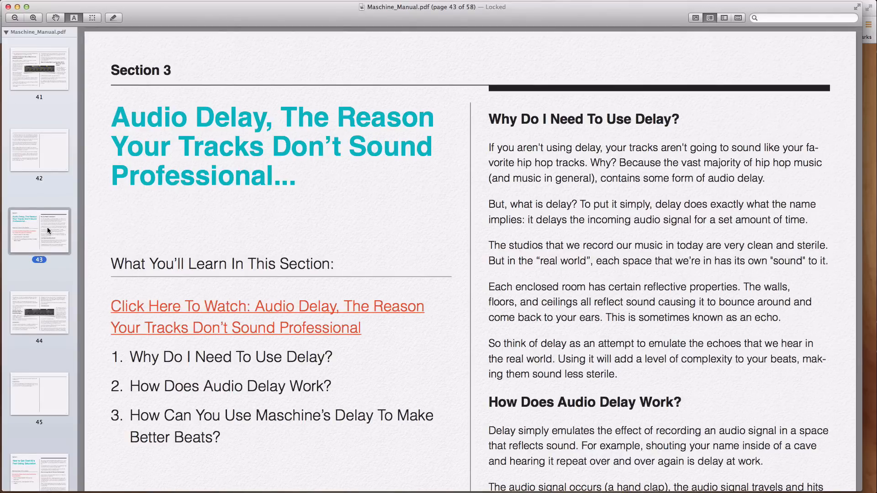
{"action": "scroll", "coordinate": [47, 230], "scroll_direction": "up", "scroll_amount": 10}
{"action": "left_click", "coordinate": [44, 323]}
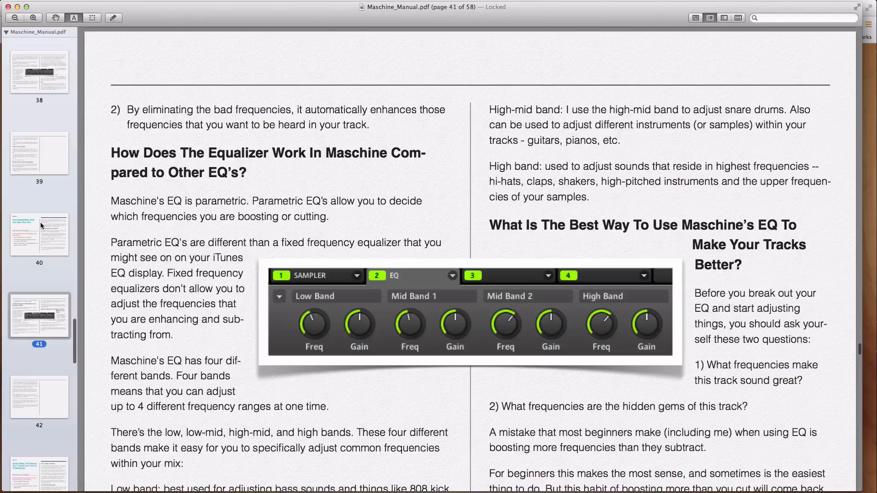
{"action": "left_click", "coordinate": [40, 221]}
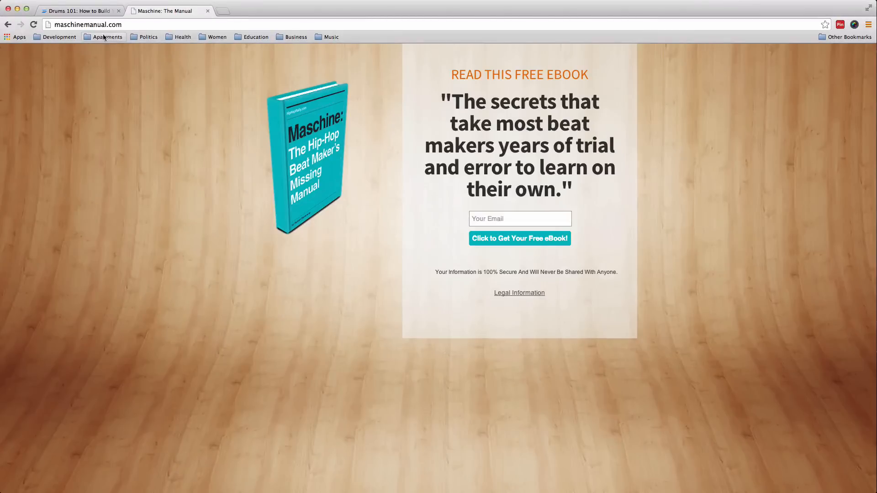
Step: Highlight the maschinemanual.com address and put the cursor in the free eBook form's email field
{"action": "left_click", "coordinate": [57, 23]}
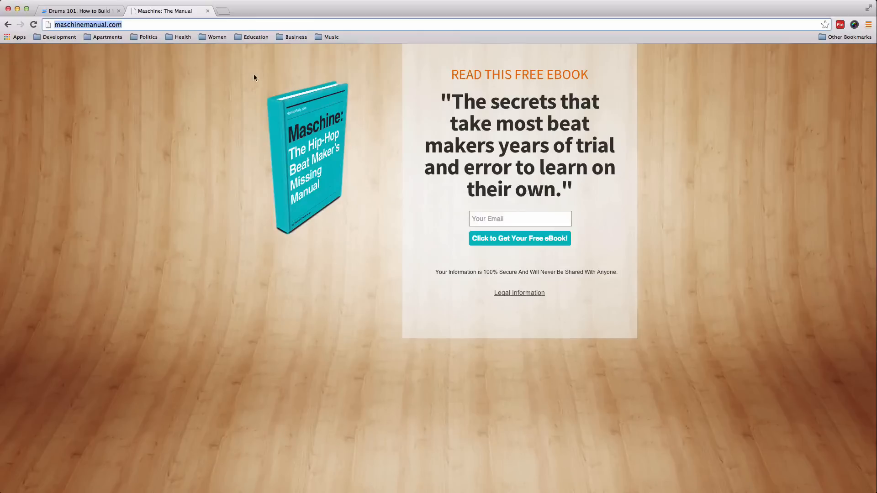
{"action": "left_click", "coordinate": [484, 222]}
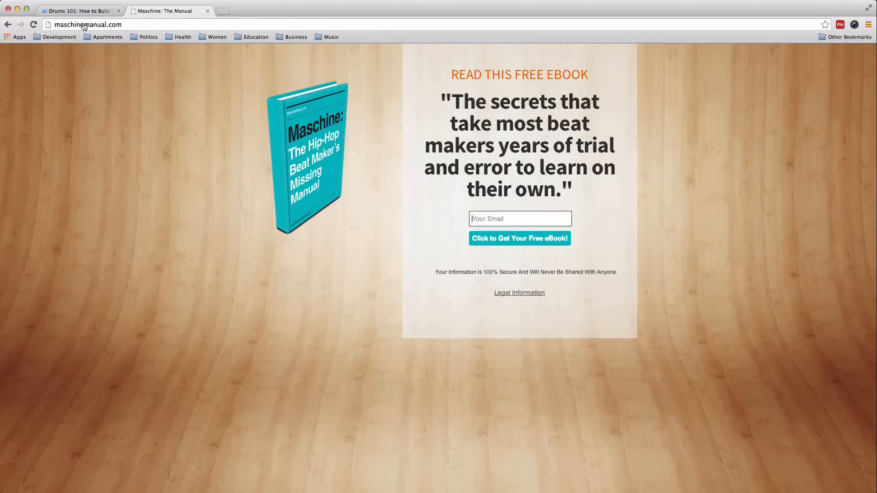
Step: Switch back to the Maschine_Manual.pdf document and skim the thumbnails of its last pages
{"action": "key", "text": "super+Tab"}
{"action": "scroll", "coordinate": [61, 329], "scroll_direction": "down", "scroll_amount": 15}
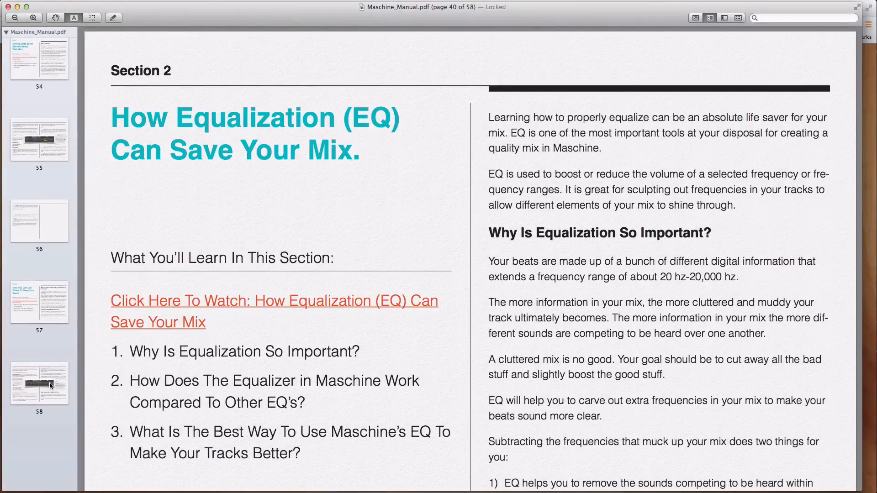
{"action": "scroll", "coordinate": [49, 383], "scroll_direction": "up", "scroll_amount": 7}
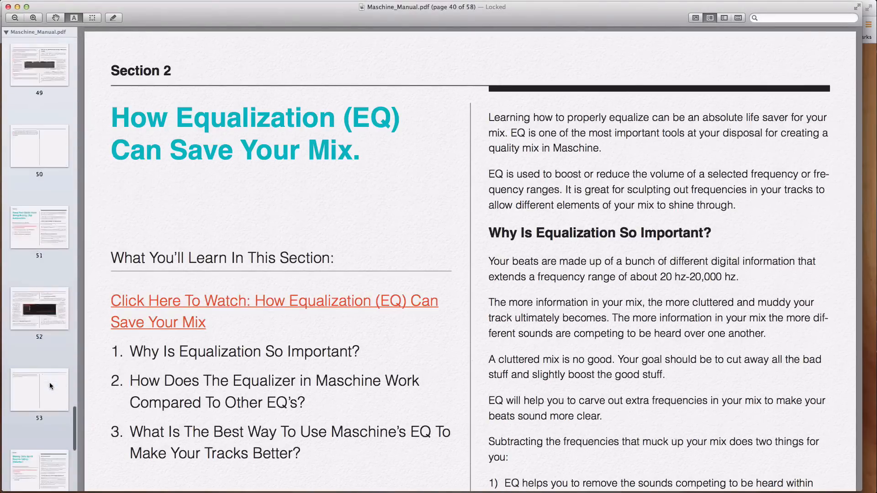